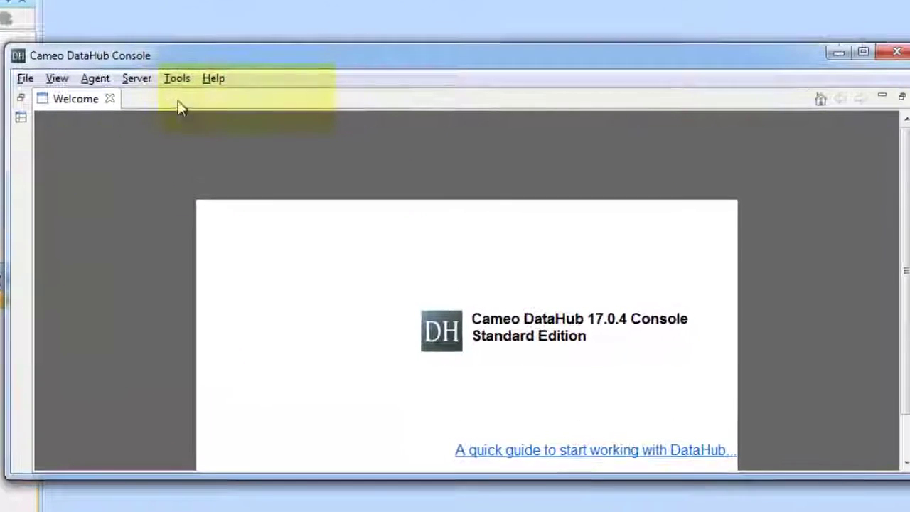
Step: Review the deployment paths for the integrated tools, and close the Deployment and Welcome pages
left_click(178, 78)
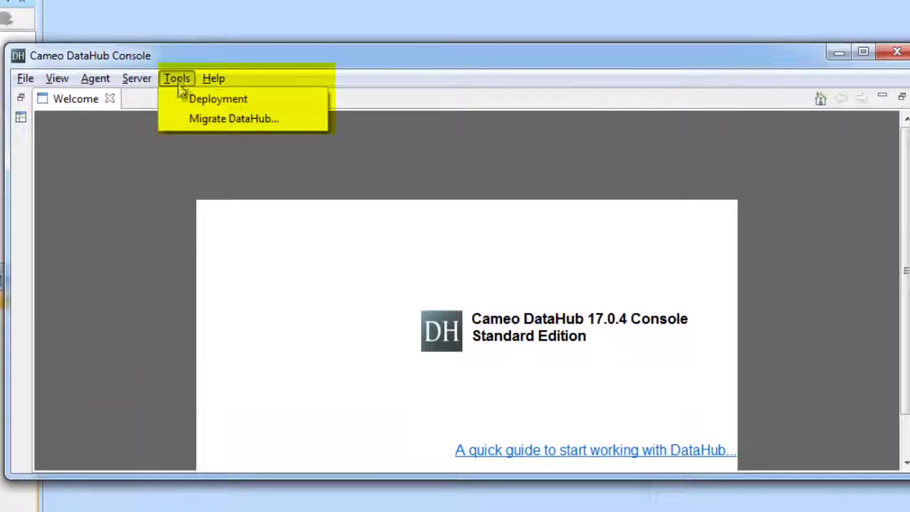
left_click(175, 98)
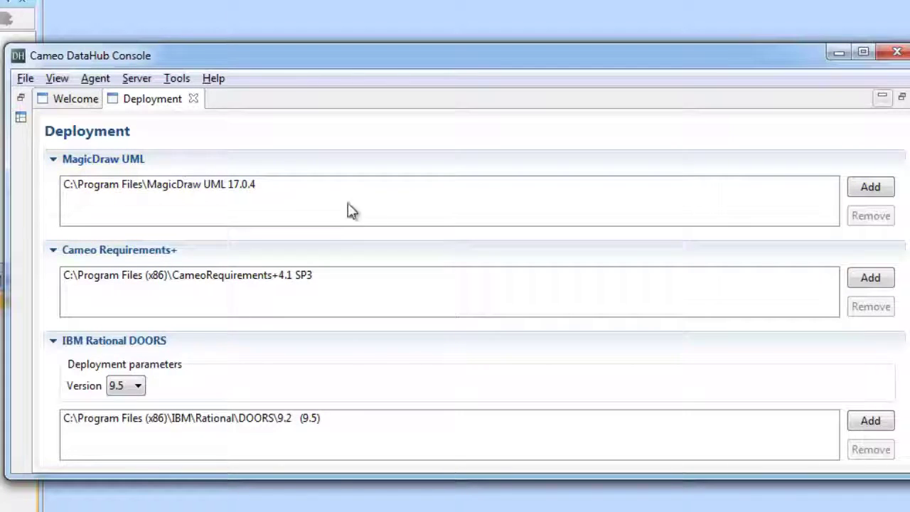
left_click(193, 99)
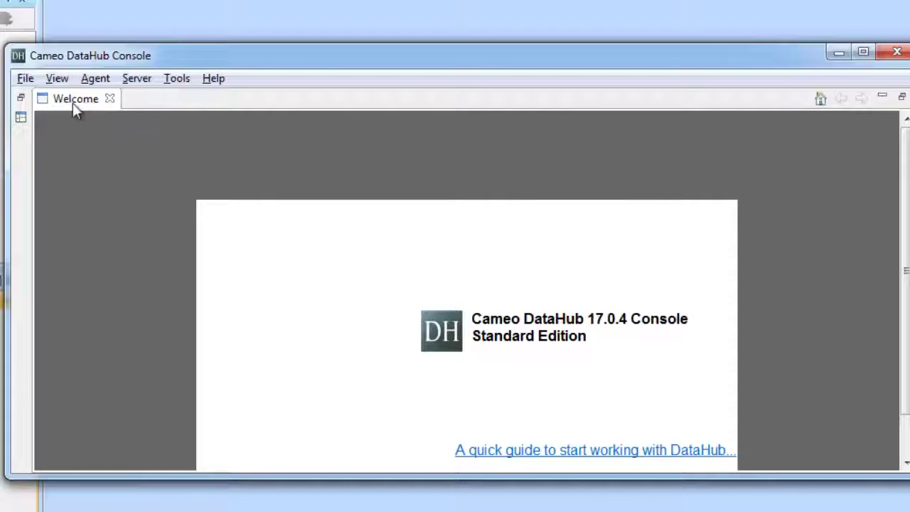
left_click(110, 99)
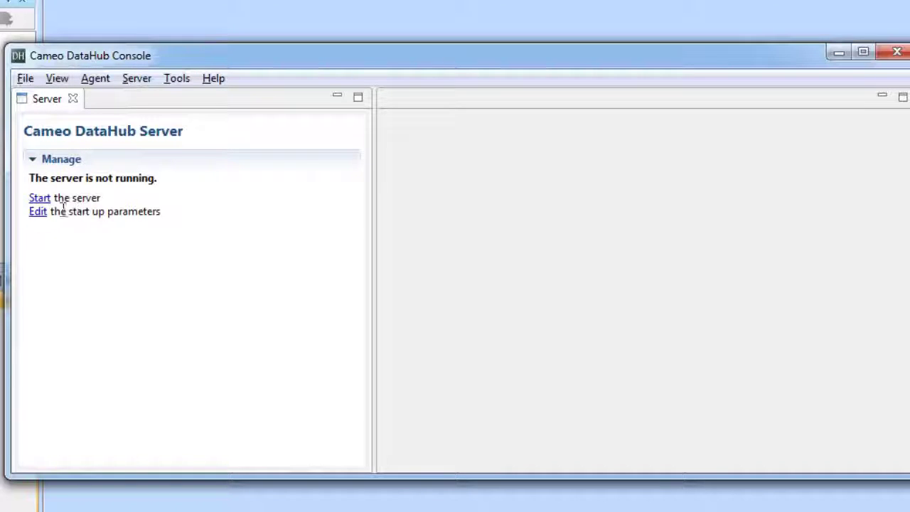
Step: Switch to the Server Perspective and start the Cameo DataHub server
left_click(54, 79)
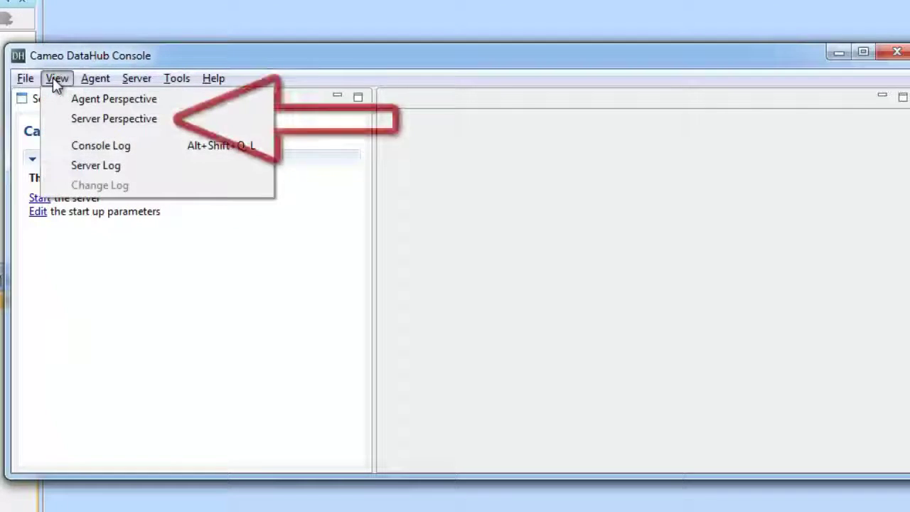
left_click(67, 120)
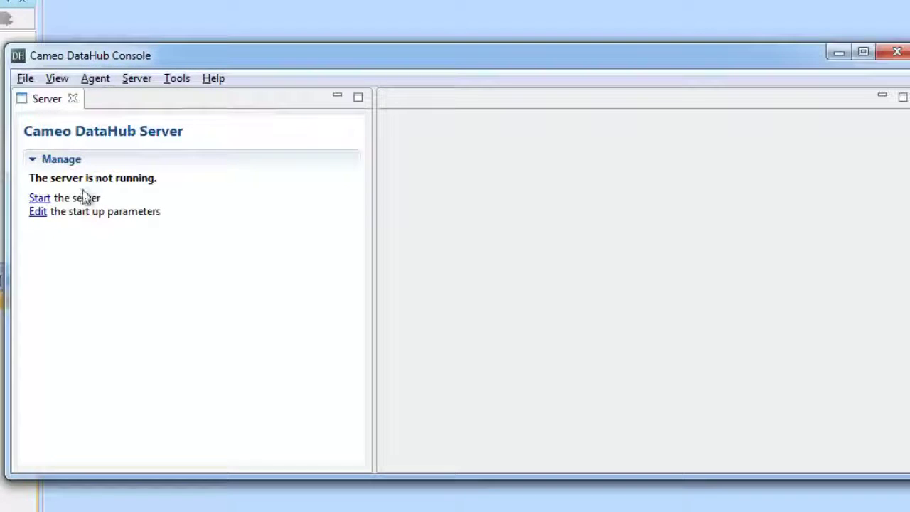
left_click(39, 199)
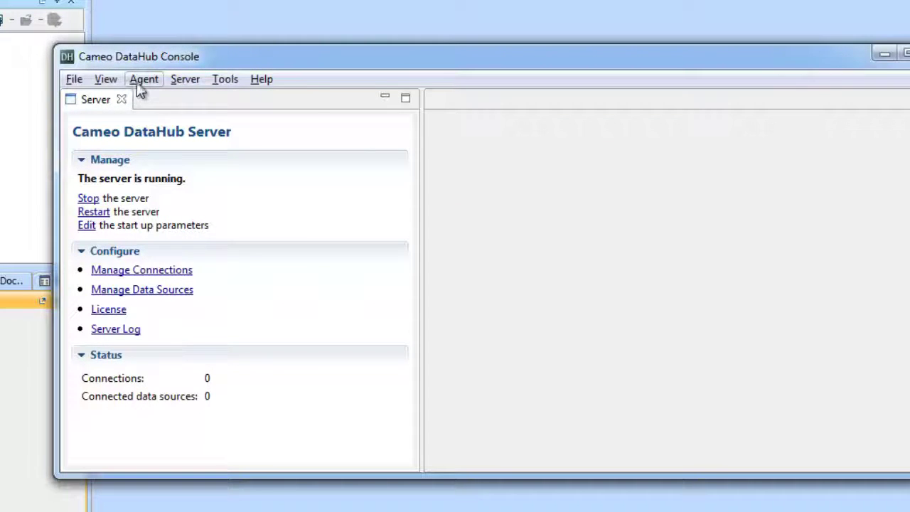
Step: Switch to the Agent Perspective and start the CSV driver
left_click(106, 81)
left_click(109, 101)
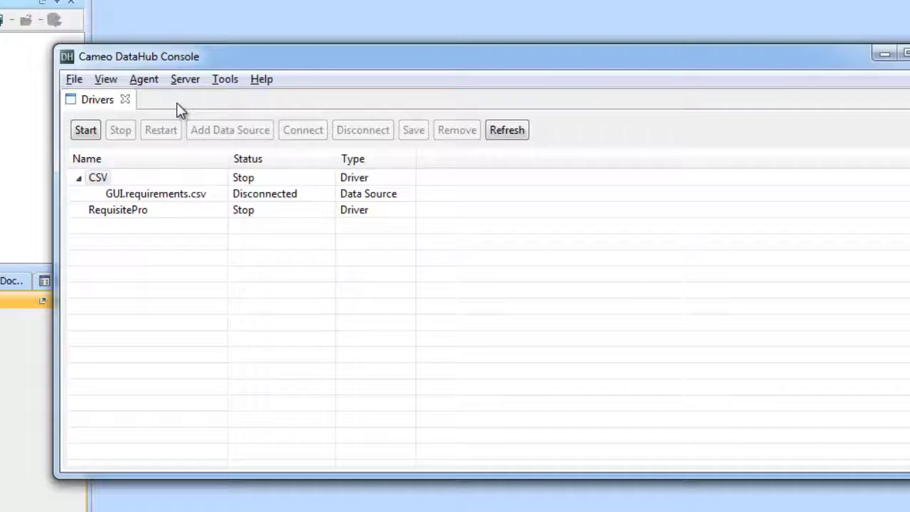
left_click(97, 177)
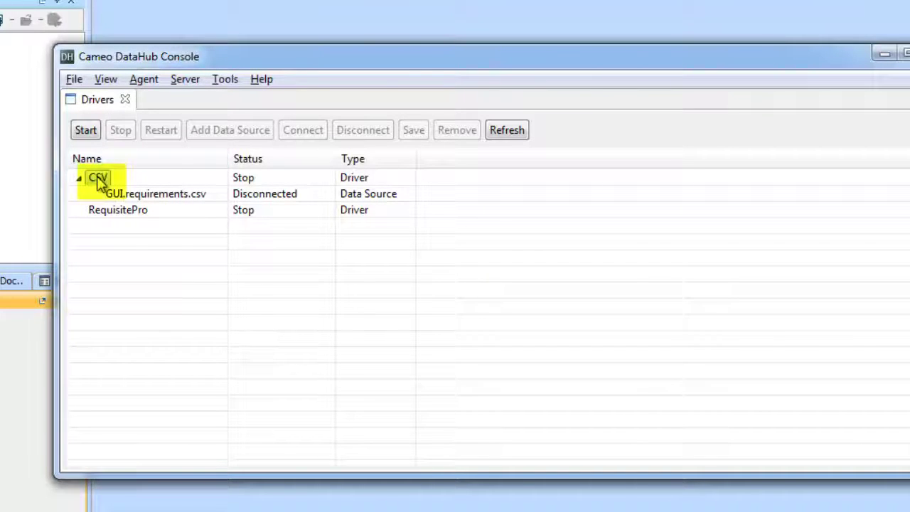
left_click(86, 131)
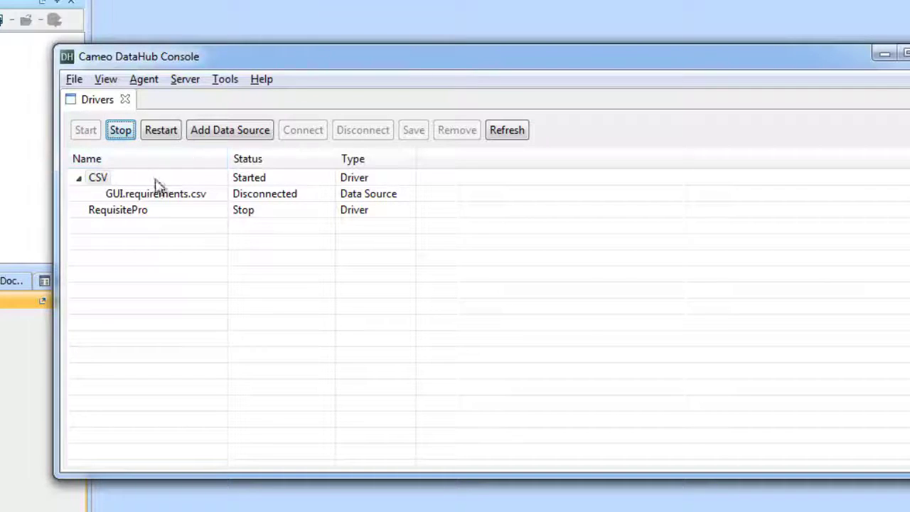
Step: Connect the GUI.requirements.csv data source under the CSV driver
left_click(220, 137)
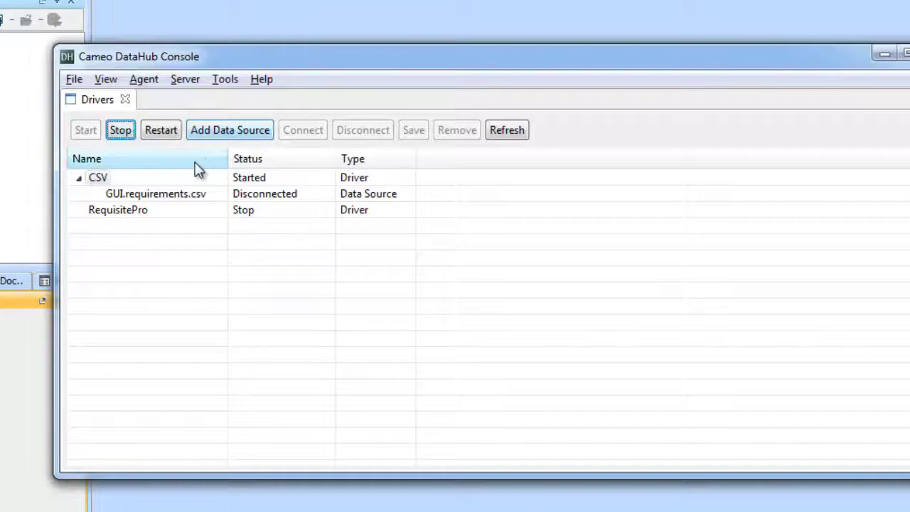
left_click(168, 198)
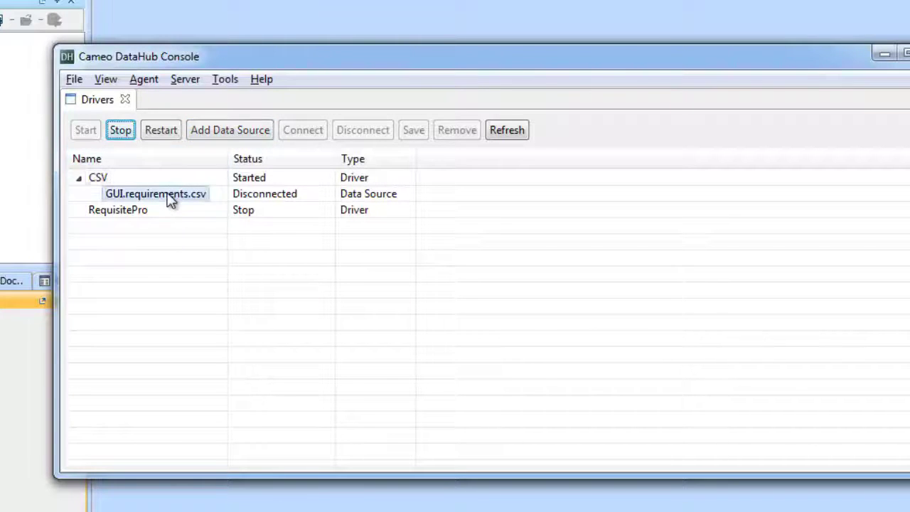
left_click(169, 197)
left_click(301, 136)
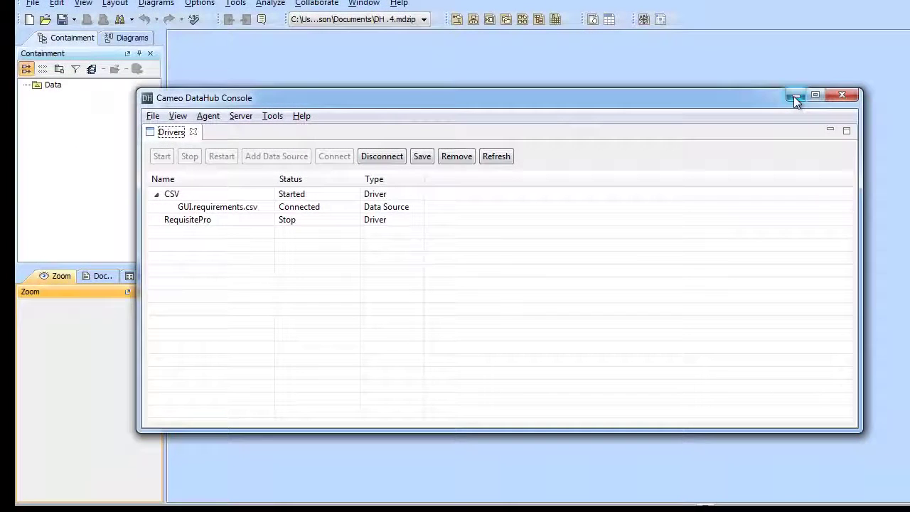
Step: Switch to MagicDraw, connect it to the DataHub server, and expand the CSV source down to the GUI.requirements.csv records
left_click(794, 96)
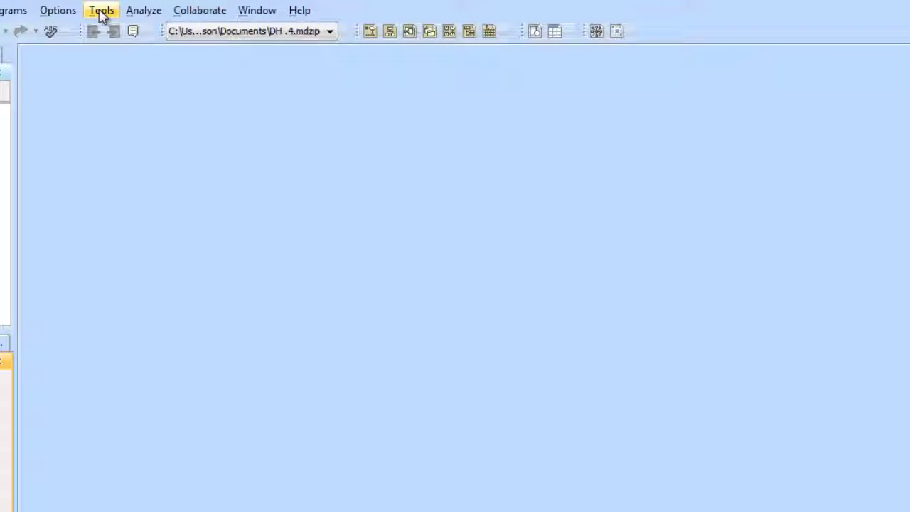
left_click(101, 16)
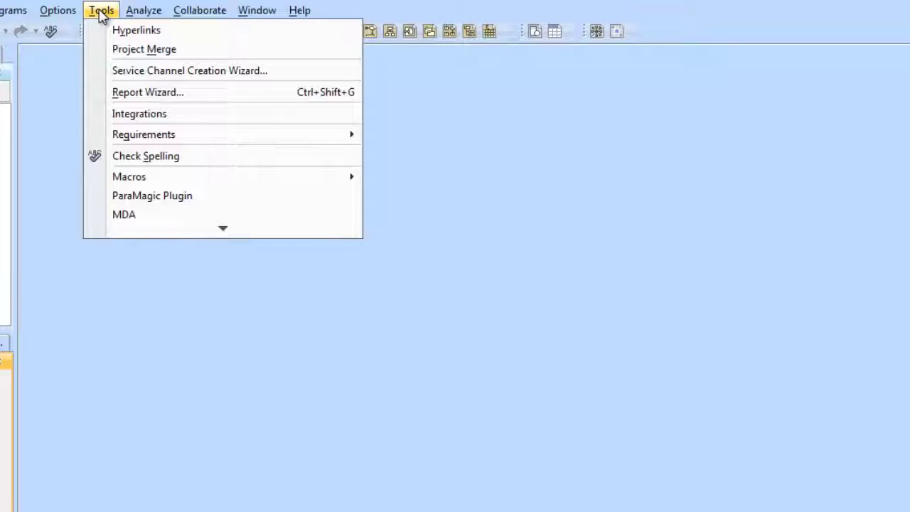
mouse_move(112, 141)
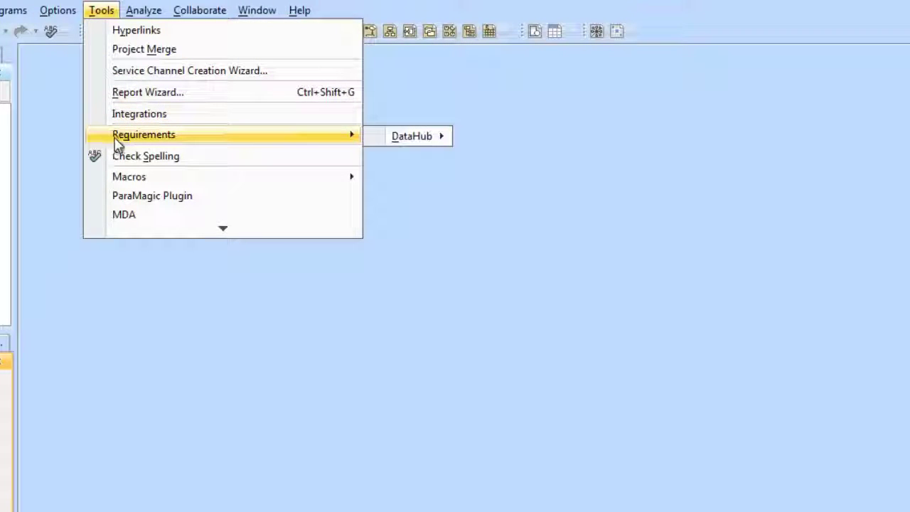
mouse_move(399, 135)
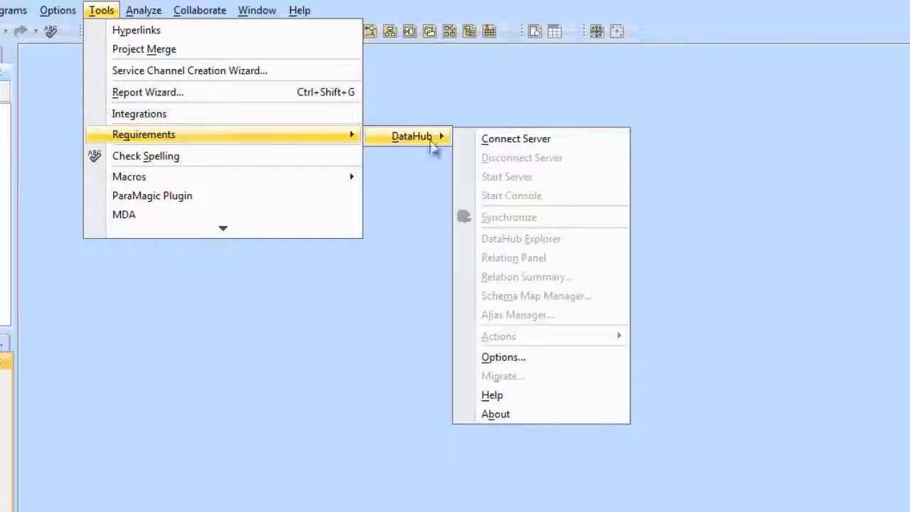
left_click(496, 142)
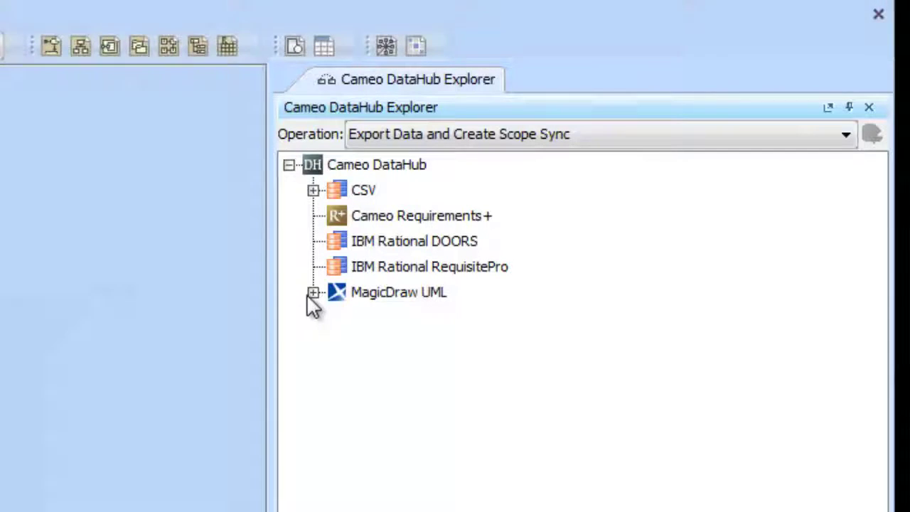
left_click(314, 191)
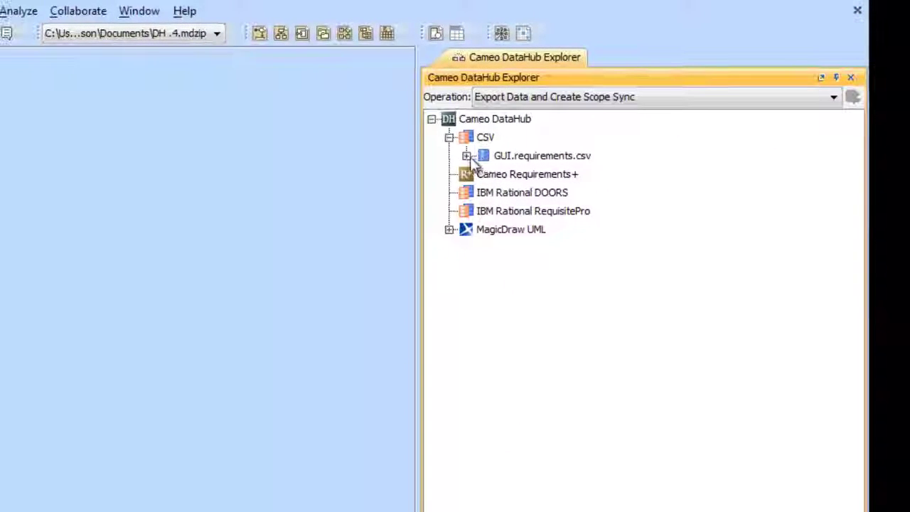
left_click(467, 156)
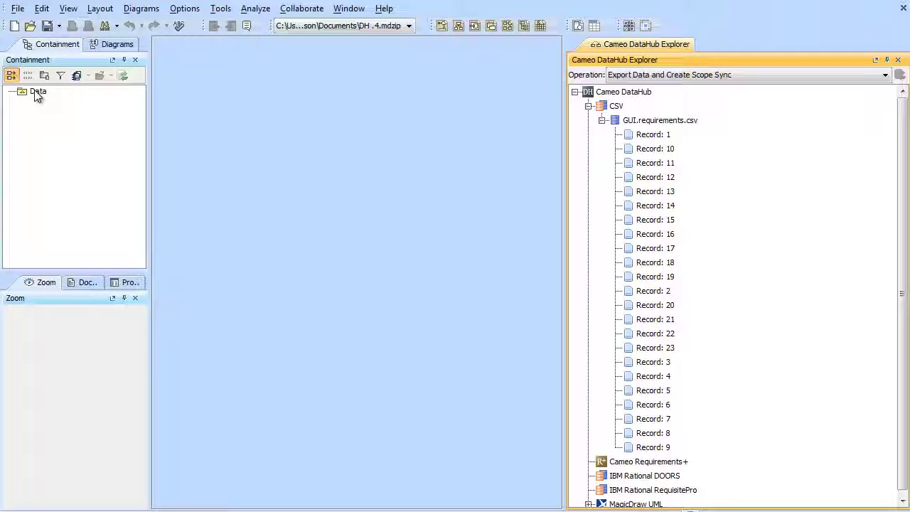
Step: Create a package named GUI Requirements under the Data model in the containment tree
right_click(36, 92)
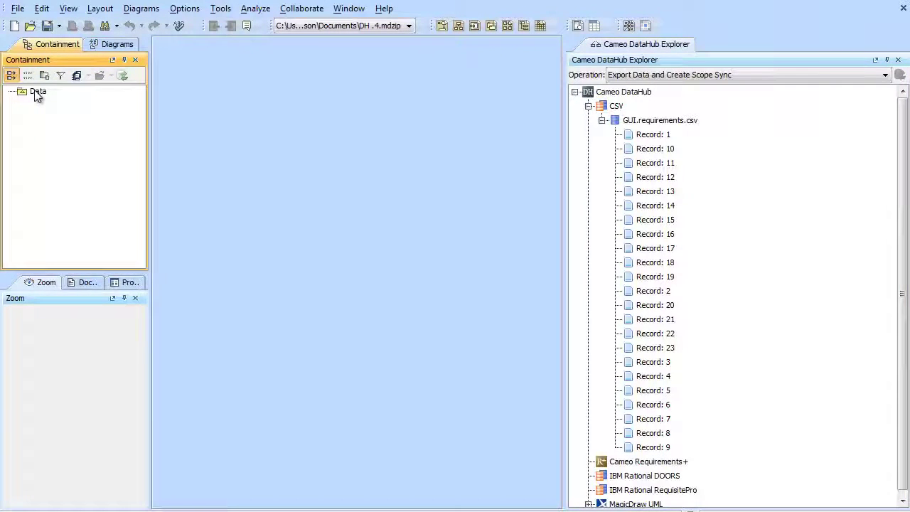
mouse_move(102, 100)
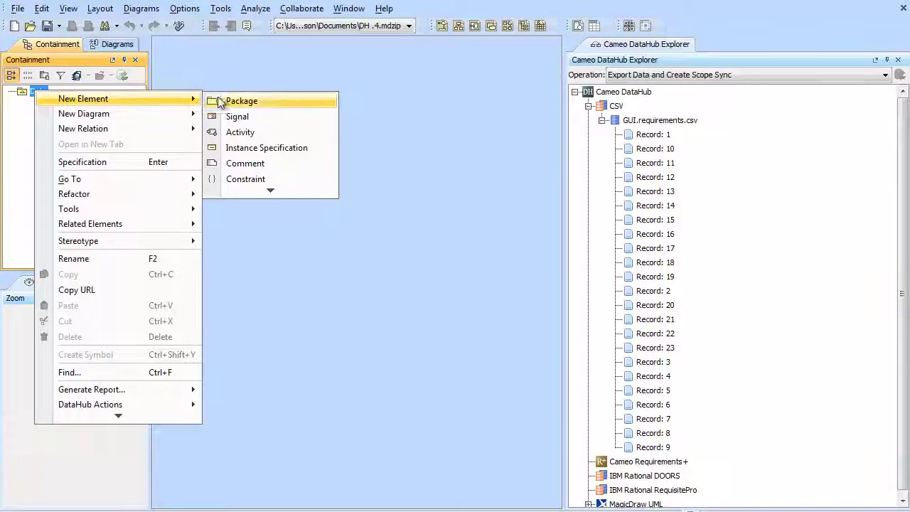
left_click(263, 98)
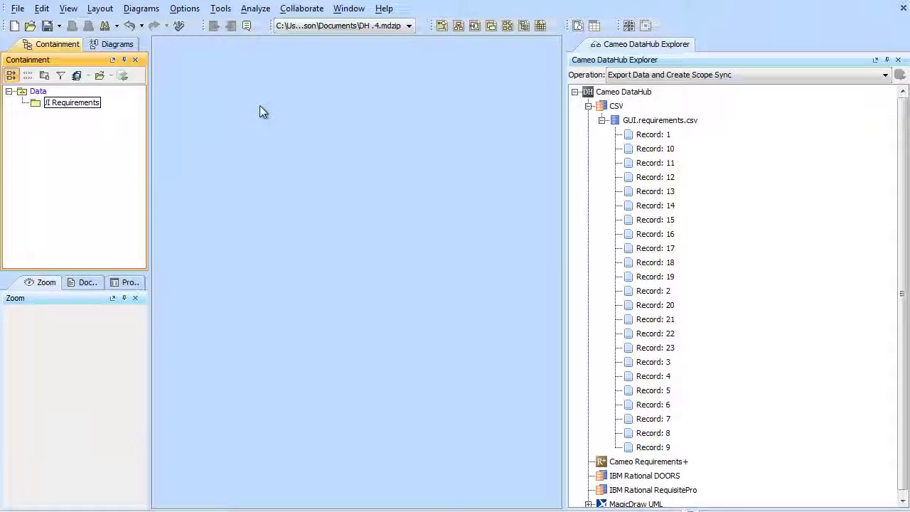
key("Return")
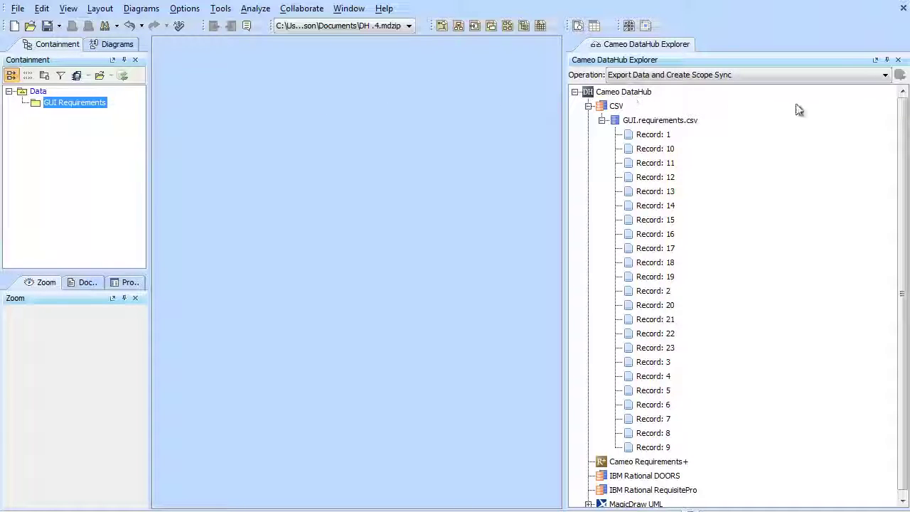
Step: Set the DataHub operation to Export Data and start exporting Record: 1 into the GUI Requirements package
left_click(887, 77)
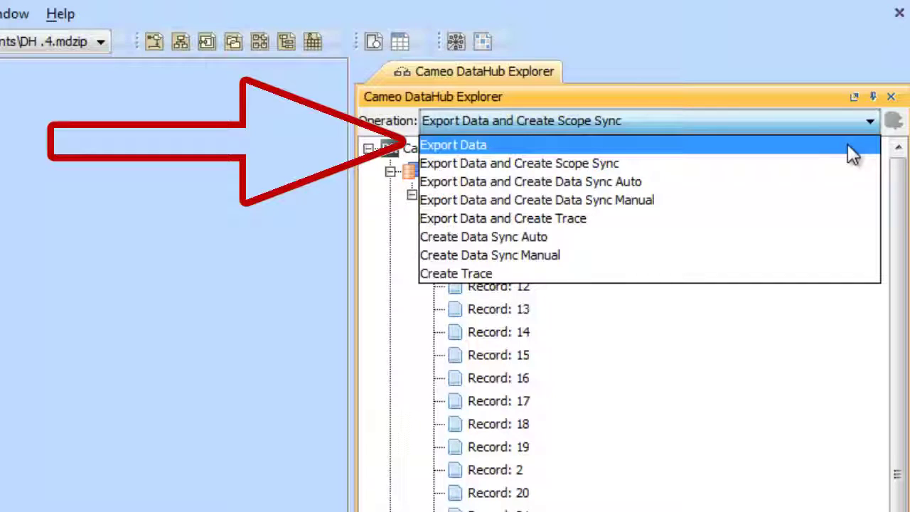
left_click(848, 146)
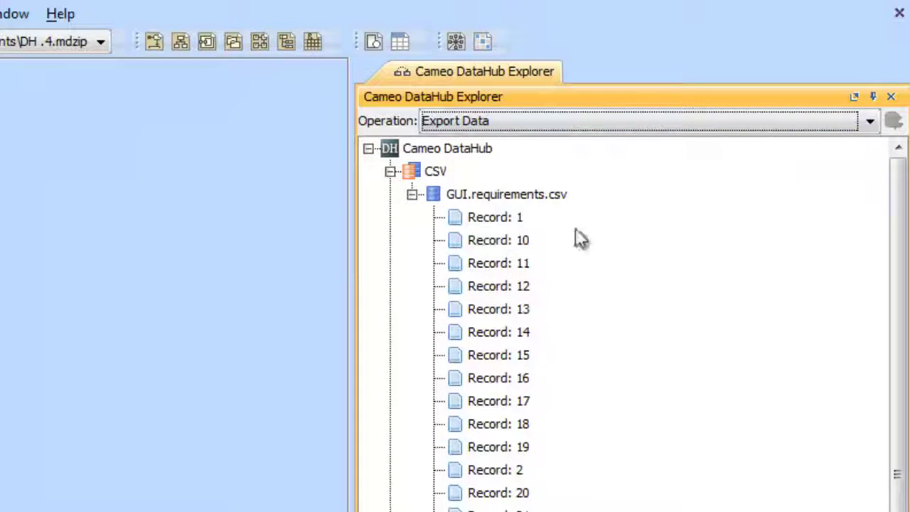
left_click(513, 219)
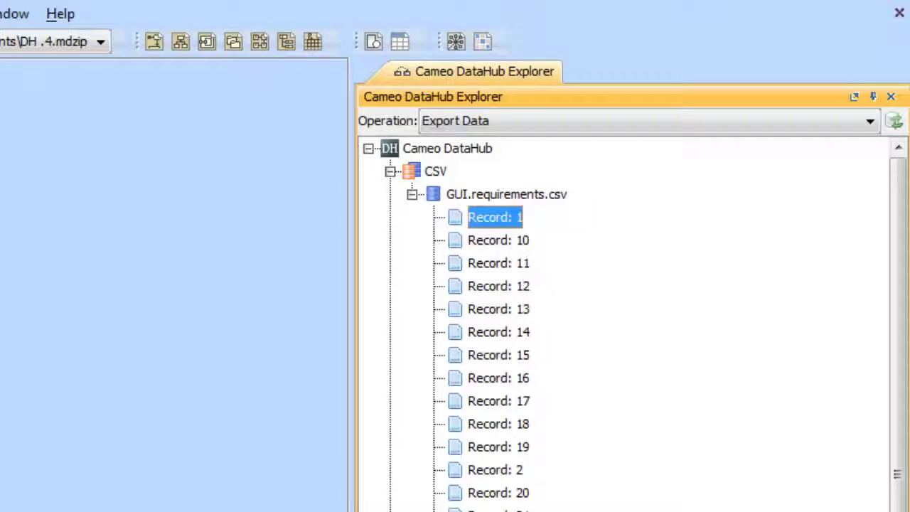
key("ctrl+a")
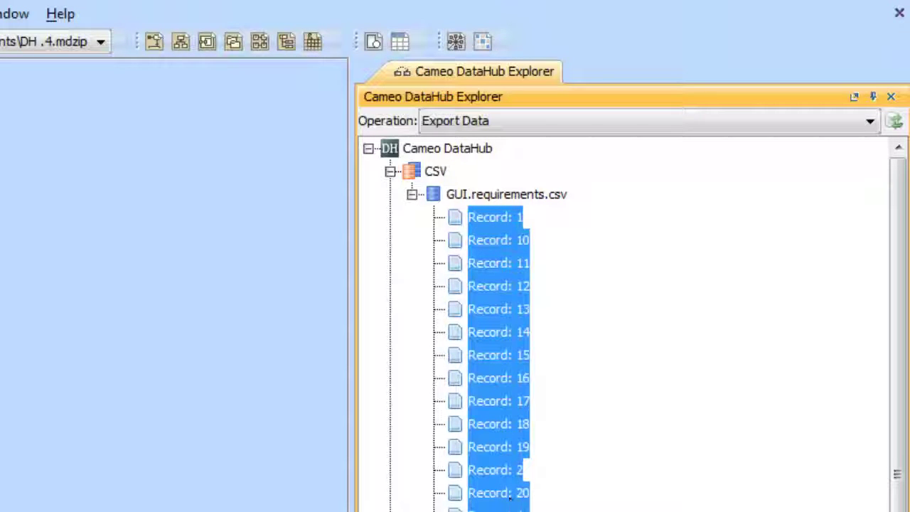
left_click(491, 217)
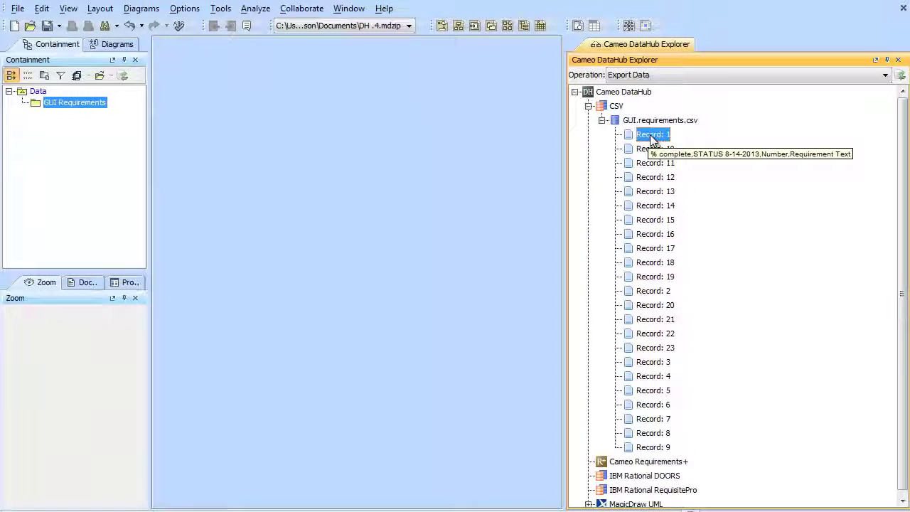
left_click_drag(651, 136, 95, 101)
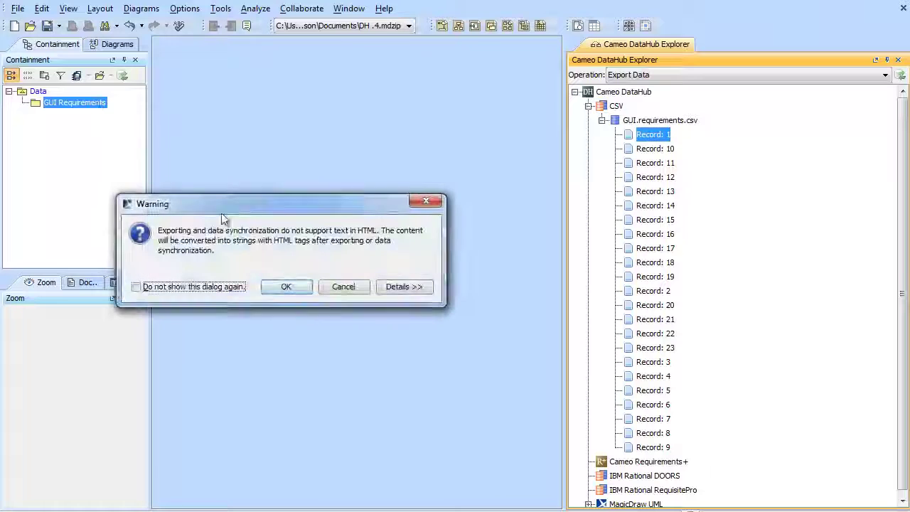
left_click(285, 284)
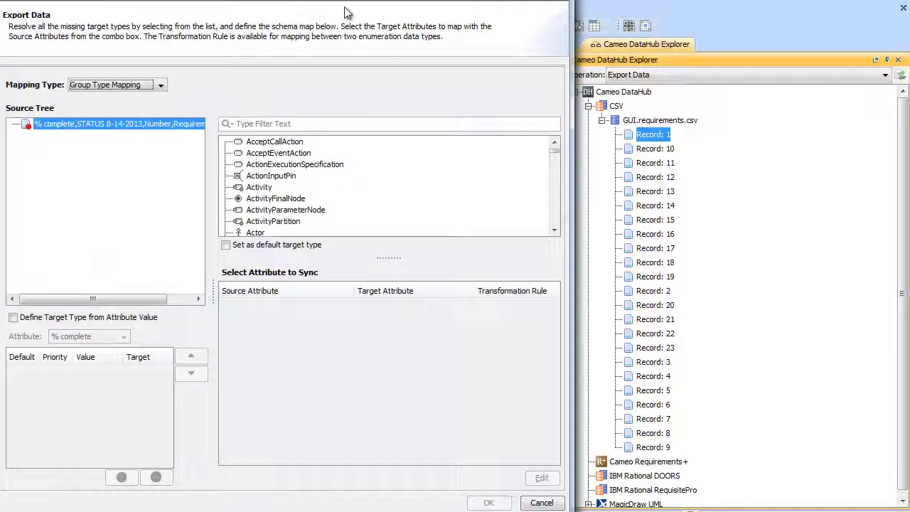
Step: Set the export to Individual Type Mapping and choose Class as the target type for Record: 1
left_click_drag(347, 9, 397, 15)
left_click(221, 86)
left_click(223, 105)
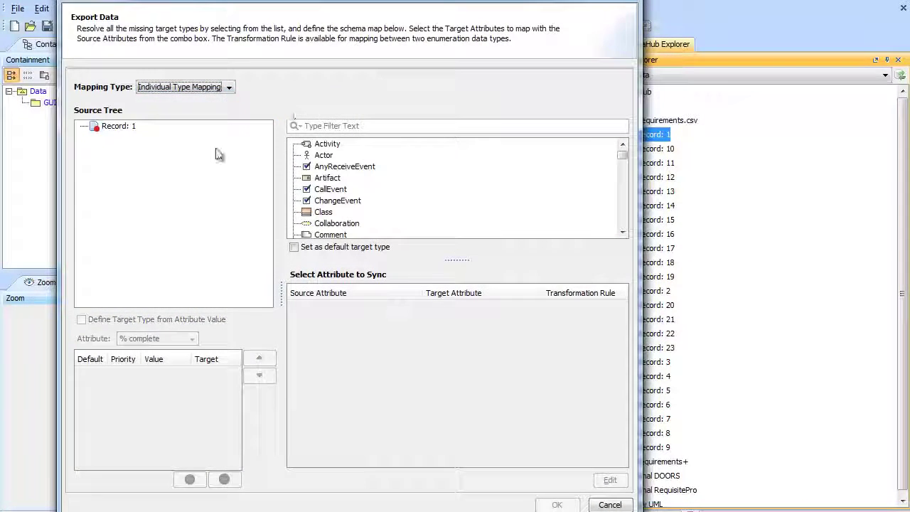
left_click(130, 135)
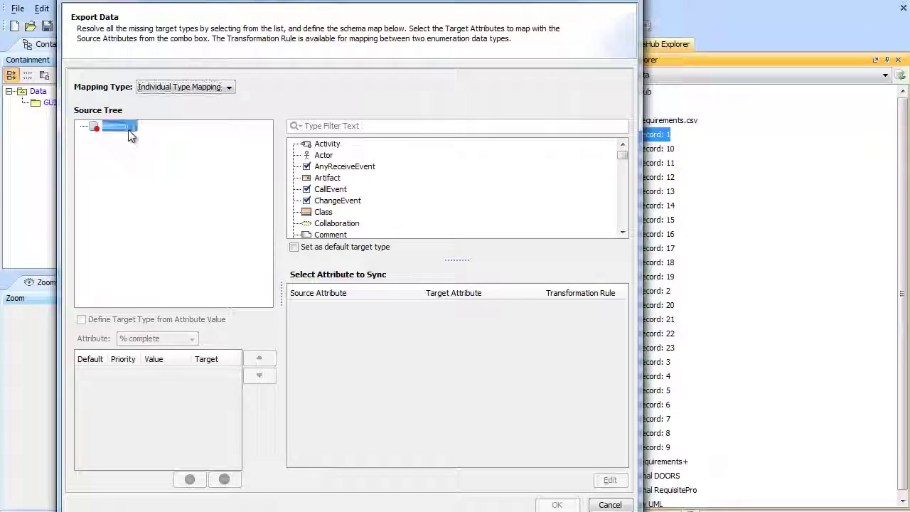
left_click(339, 128)
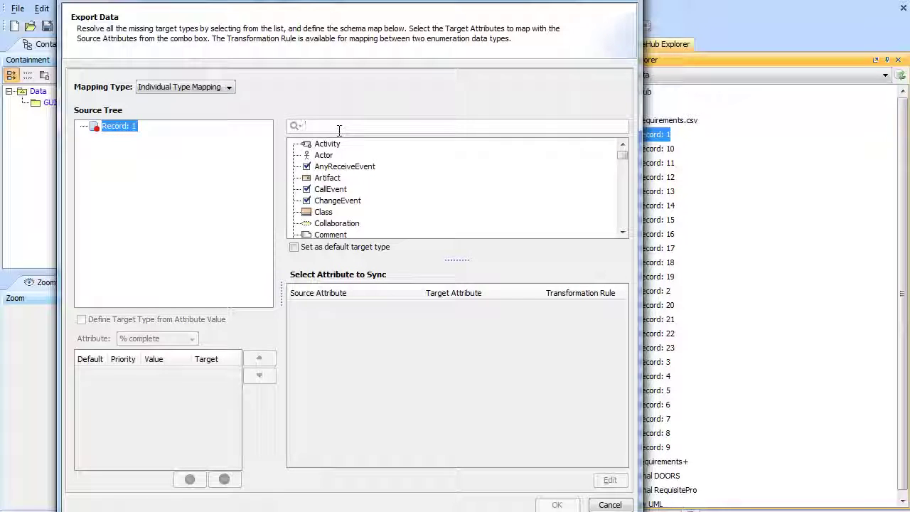
left_click(322, 212)
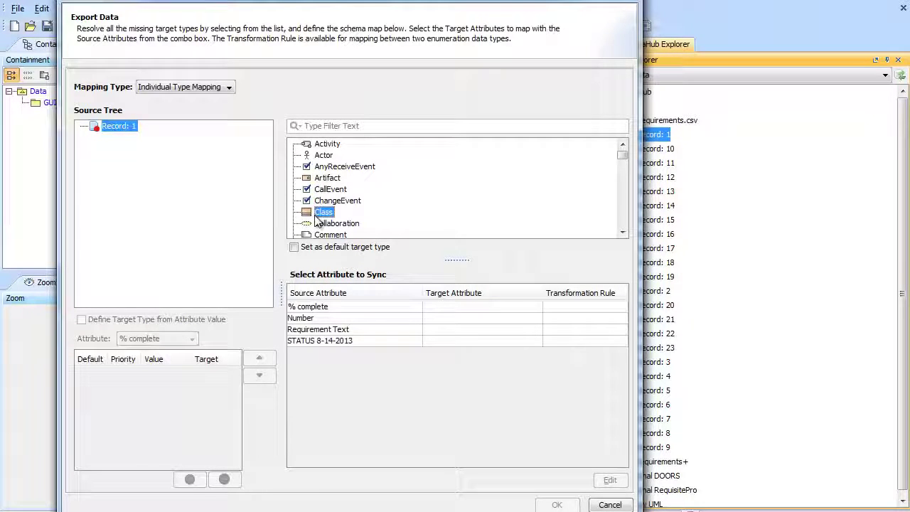
Step: Map the source attribute Number to Name and Requirement Text to Documentation, and run the export of Record: 1
left_click(534, 320)
scroll(539, 355, "down", 3)
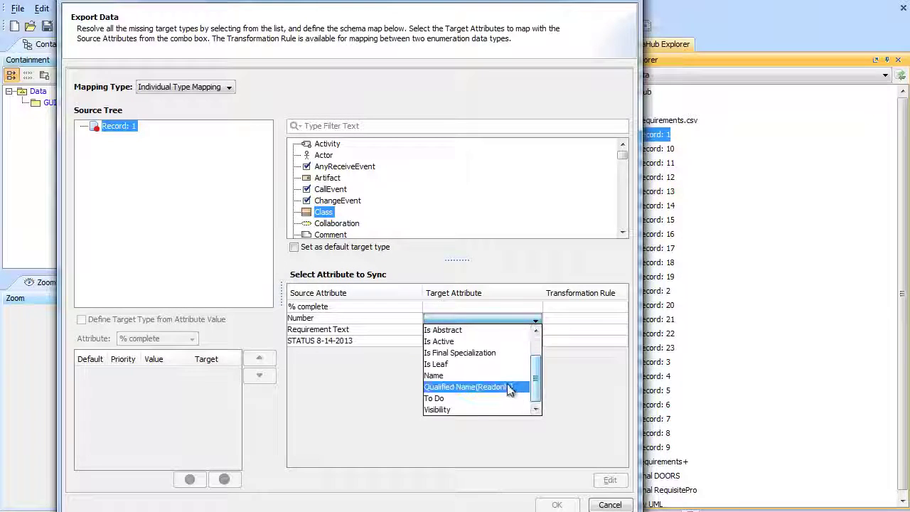
left_click(512, 376)
left_click(536, 335)
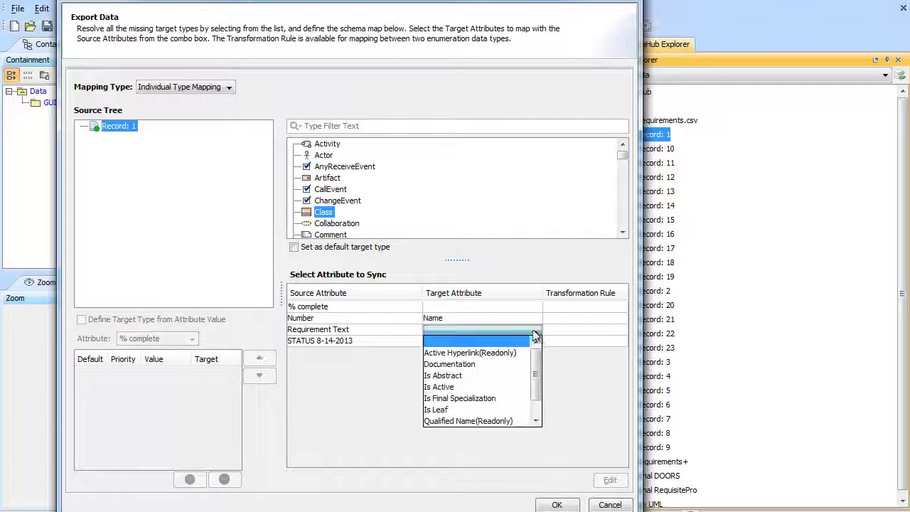
left_click(505, 365)
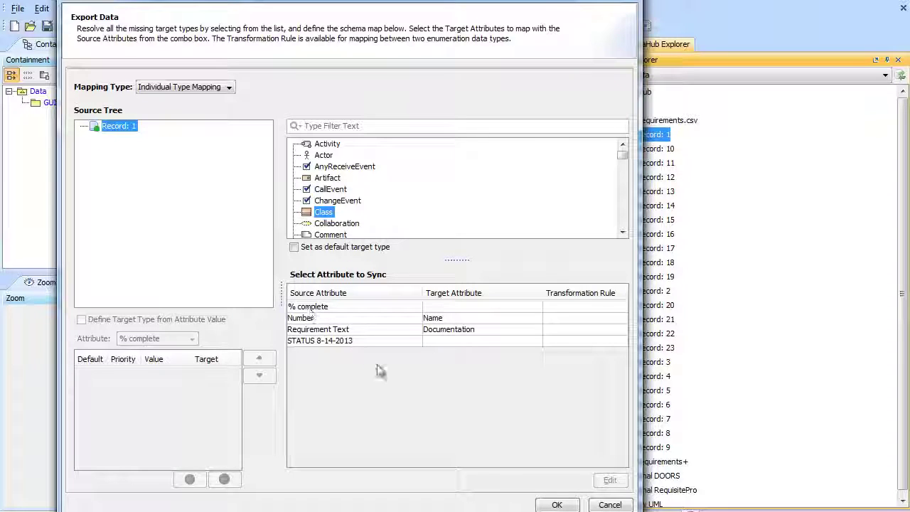
left_click(557, 505)
left_click(519, 286)
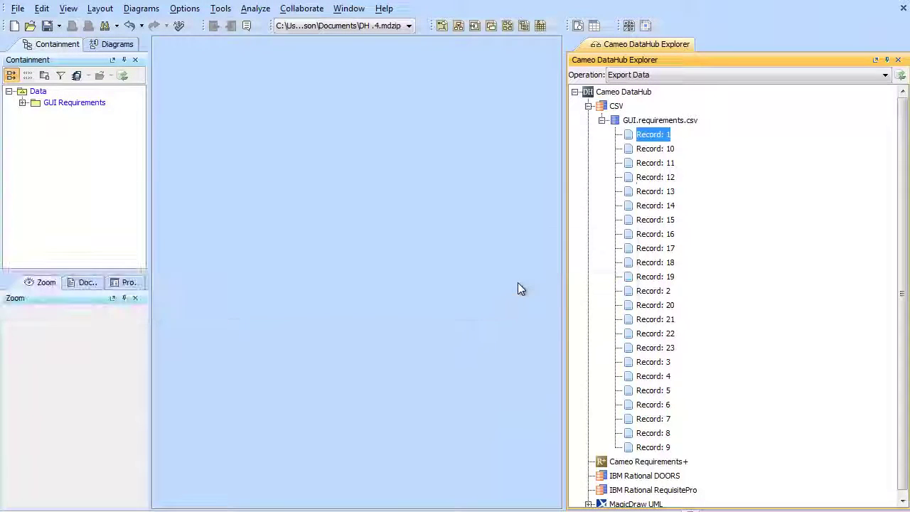
Step: Expand the GUI Requirements package, create a Class Diagram in it, and widen the diagram area
left_click(23, 103)
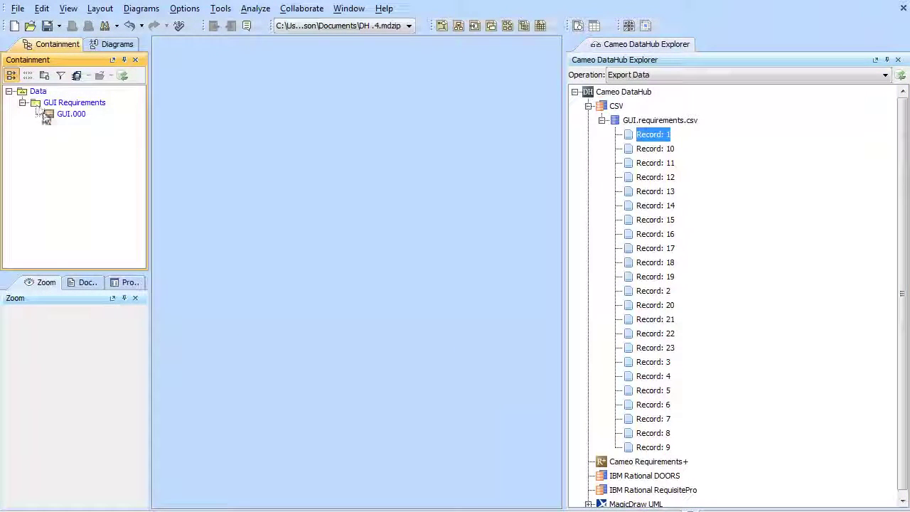
right_click(73, 106)
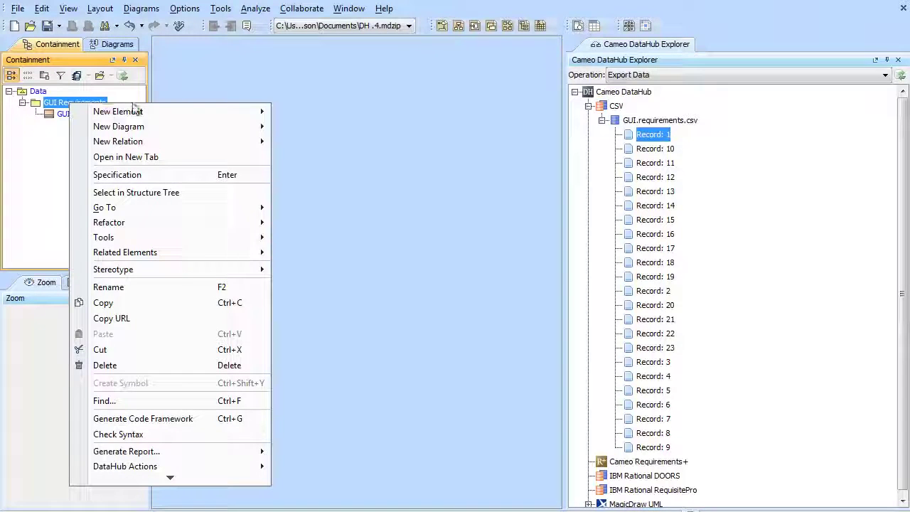
mouse_move(197, 111)
mouse_move(208, 127)
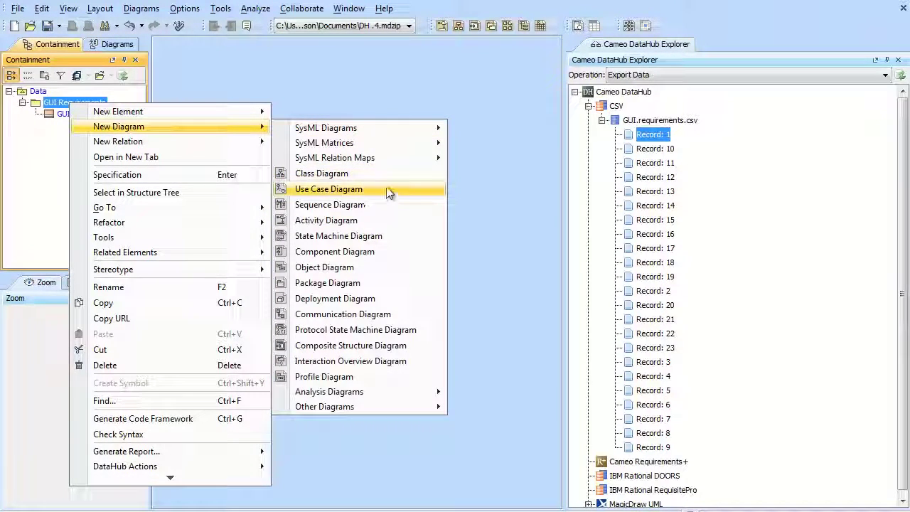
left_click(386, 180)
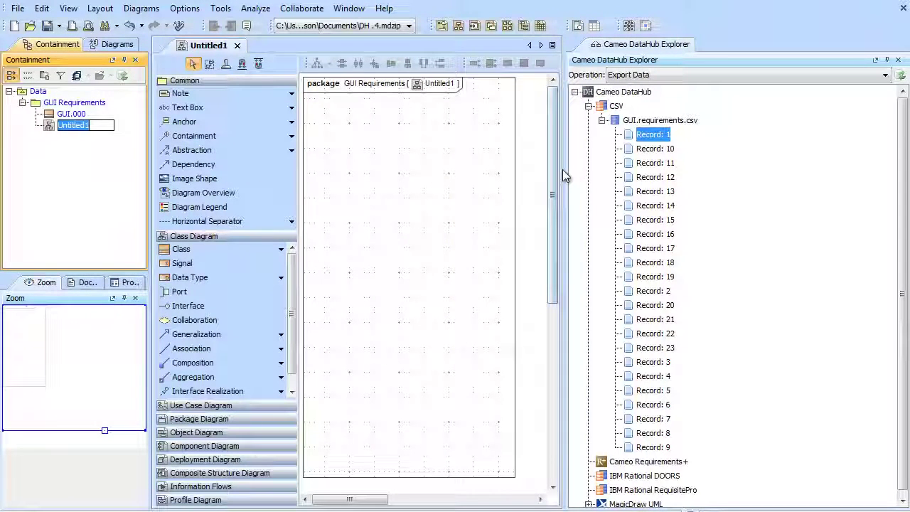
left_click_drag(563, 171, 717, 171)
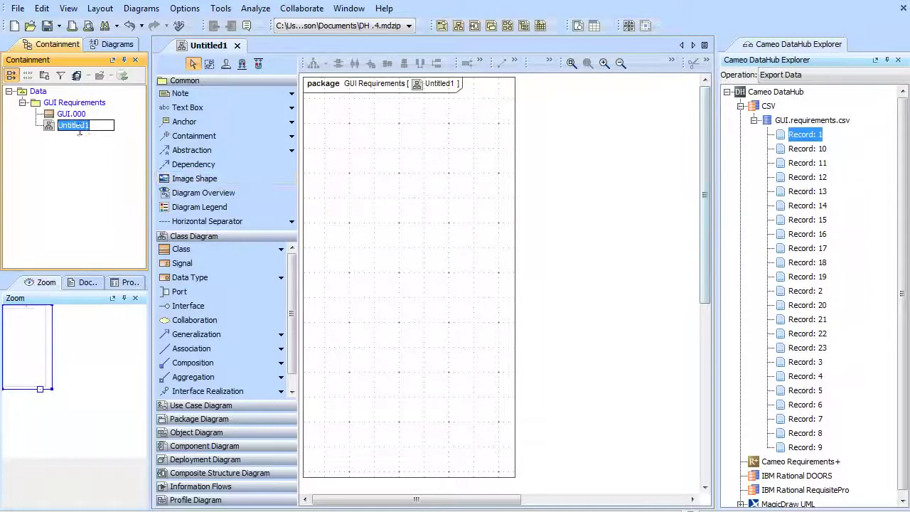
Step: Place the GUI.000 class on the new class diagram and display its documentation
left_click(53, 120)
left_click_drag(53, 119, 356, 129)
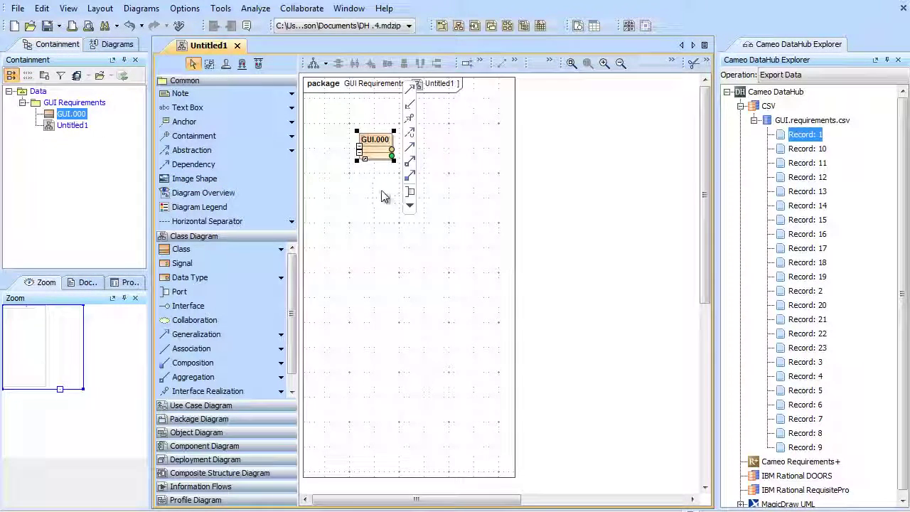
left_click(335, 213)
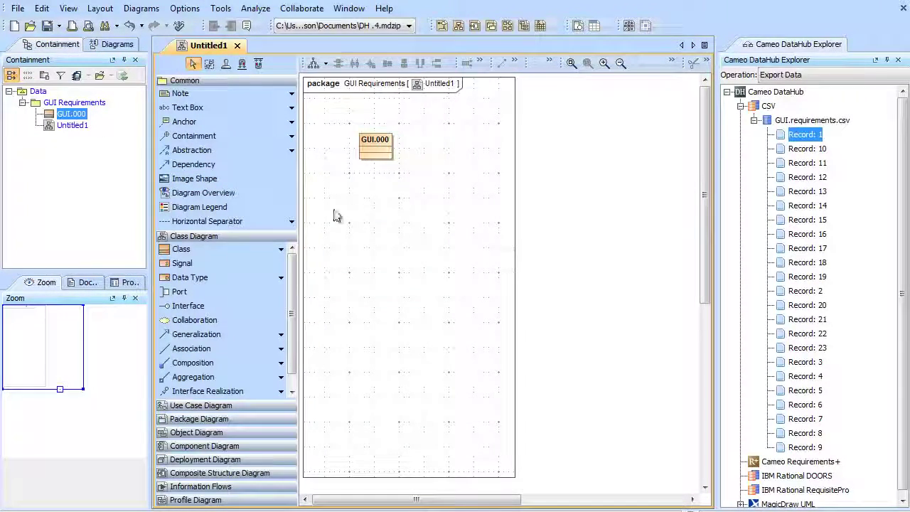
left_click(389, 146)
left_click(84, 282)
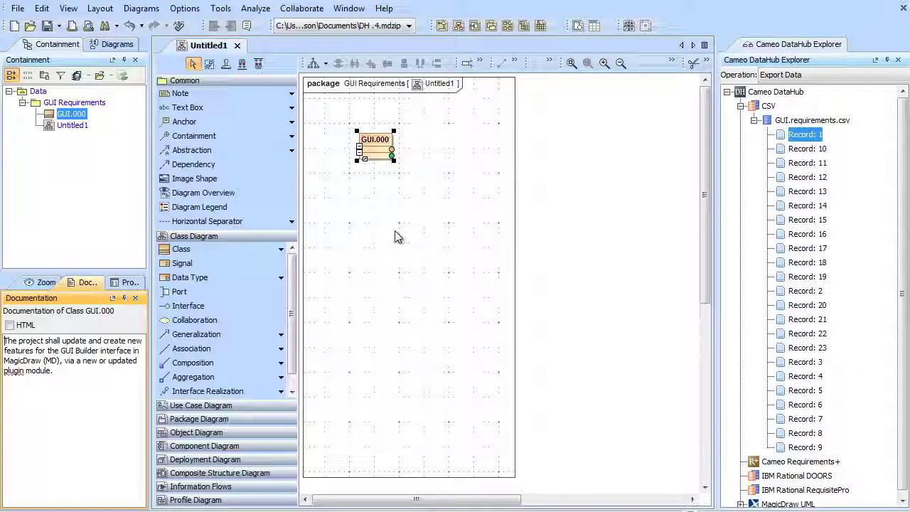
left_click(394, 195)
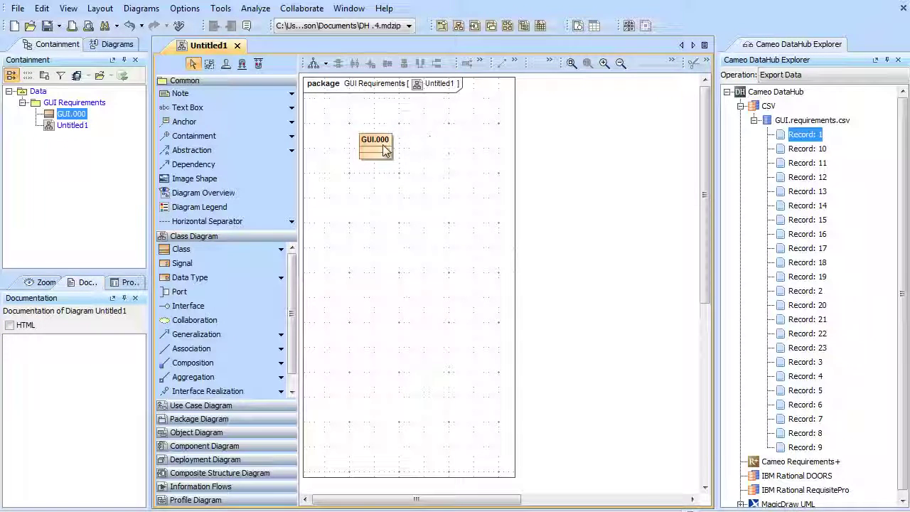
Step: Export the remaining CSV records, from Record: 10 through Record: 9 in the list, into the GUI Requirements package
left_click(800, 150)
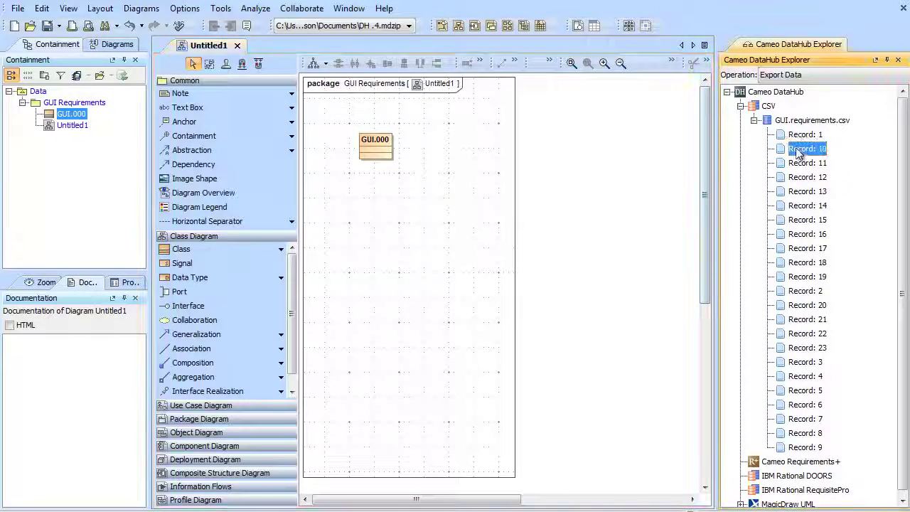
left_click(795, 448, "shift")
left_click_drag(841, 175, 75, 102)
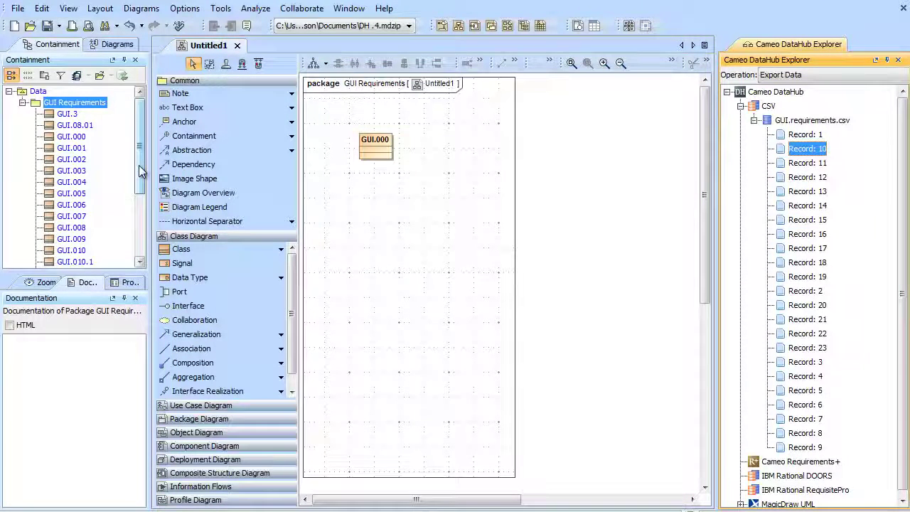
mouse_move(138, 165)
left_mouse_down()
mouse_move(140, 220)
mouse_move(140, 169)
left_mouse_up()
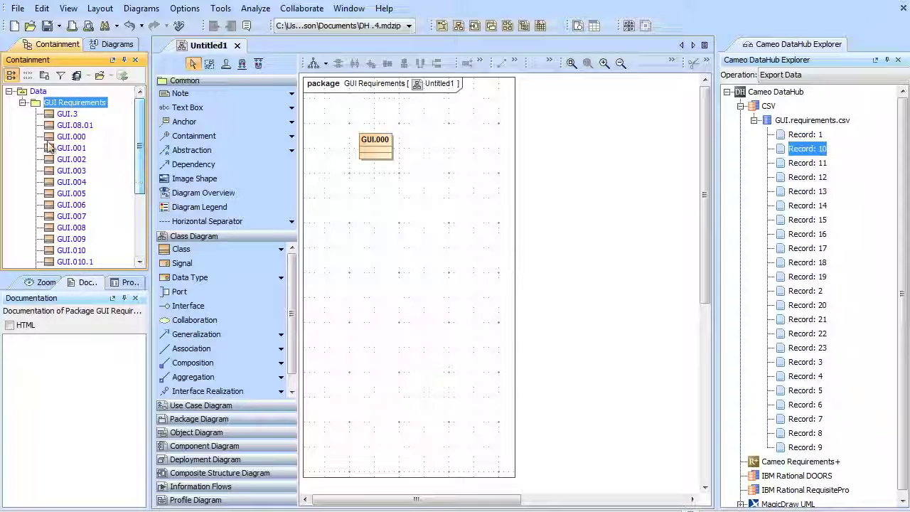